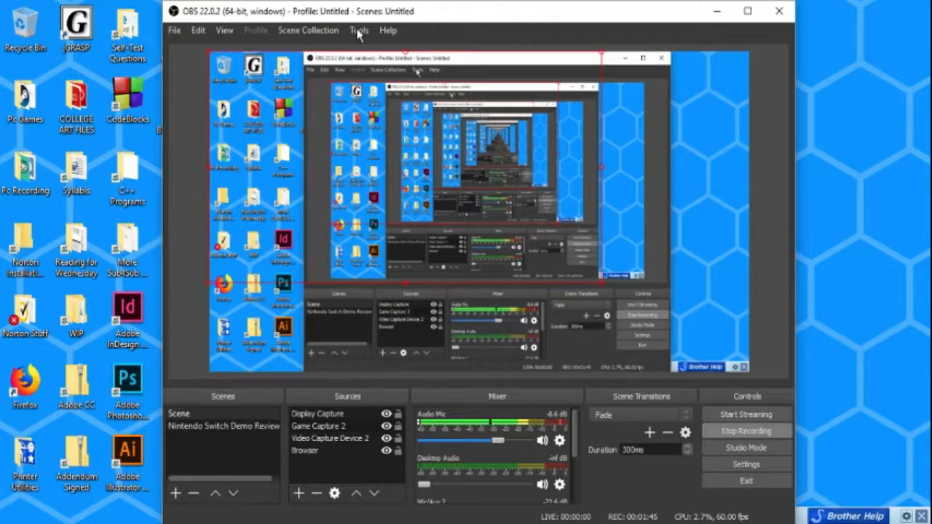
left_click(358, 32)
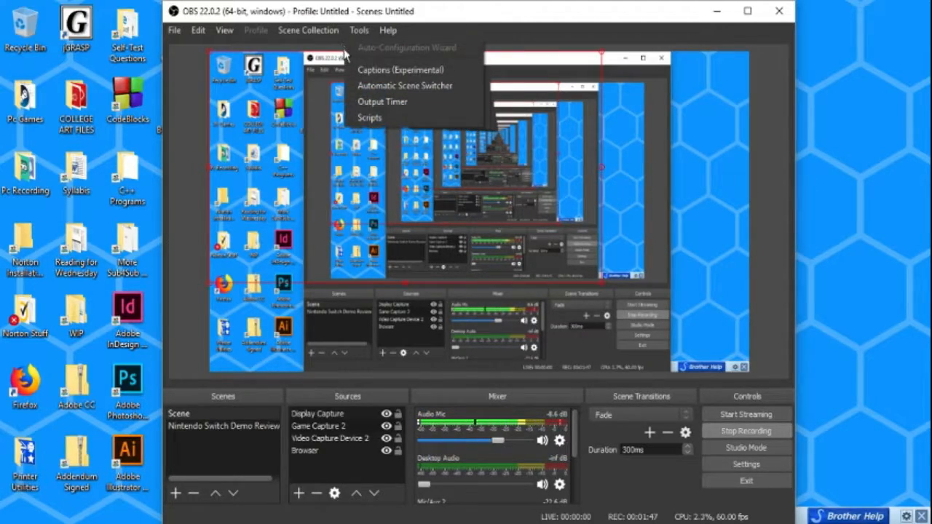
left_click(436, 26)
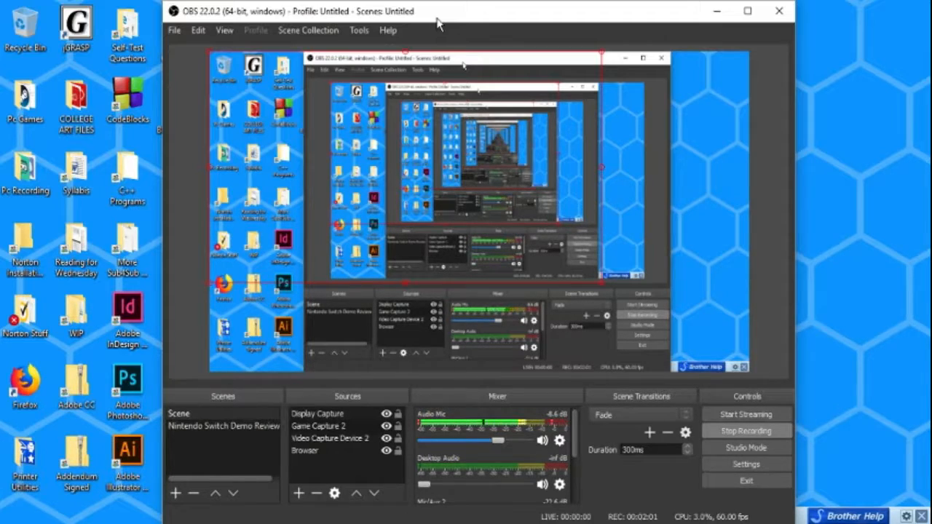
left_click(334, 440)
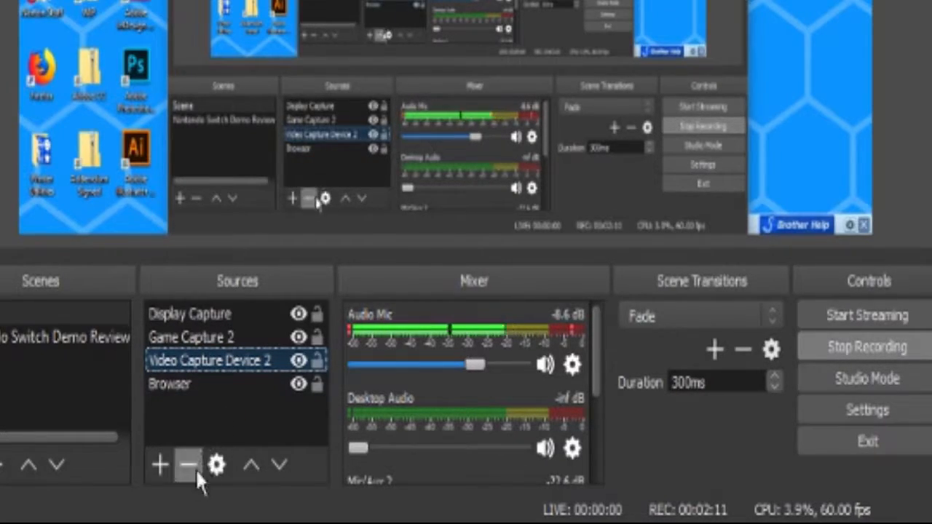
left_click(159, 465)
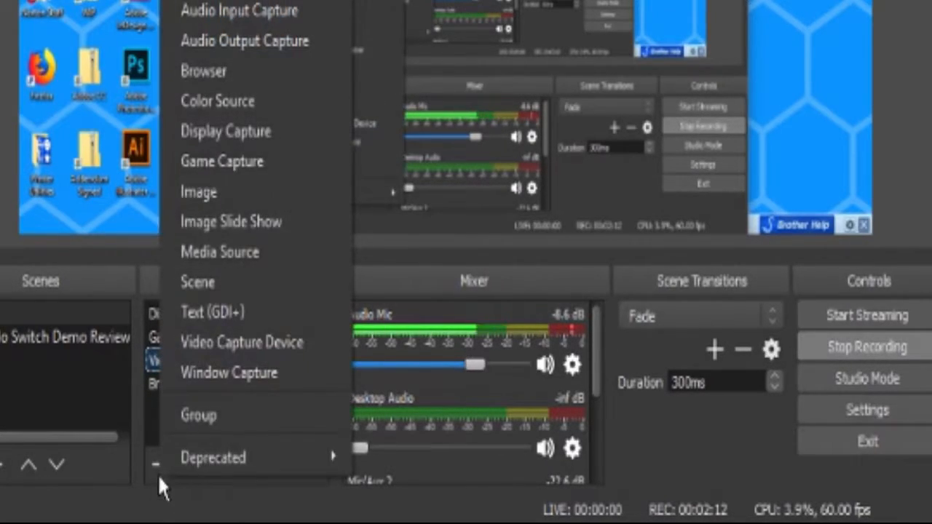
left_click(230, 70)
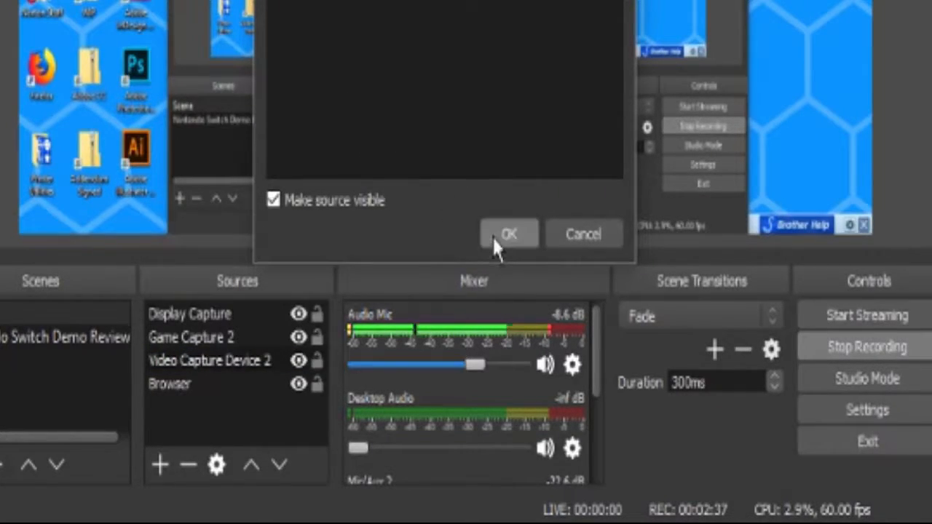
left_click(507, 235)
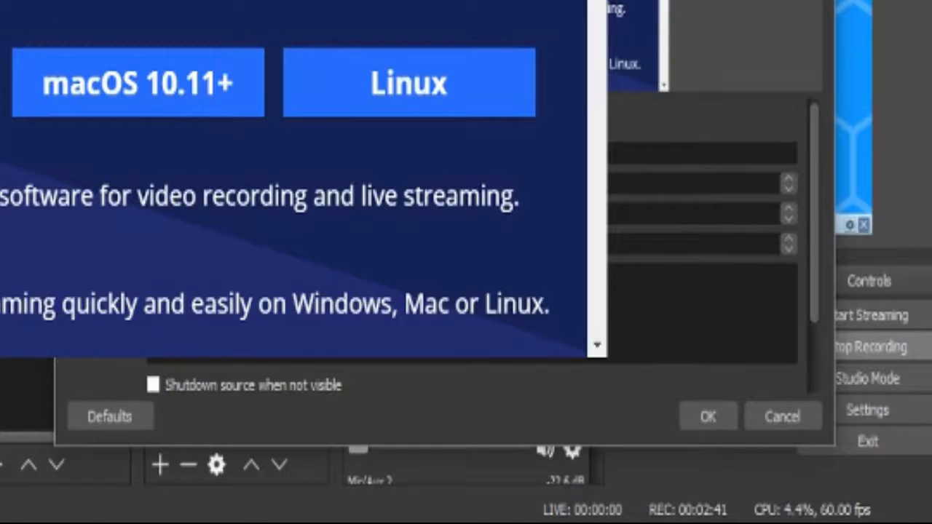
left_click(781, 418)
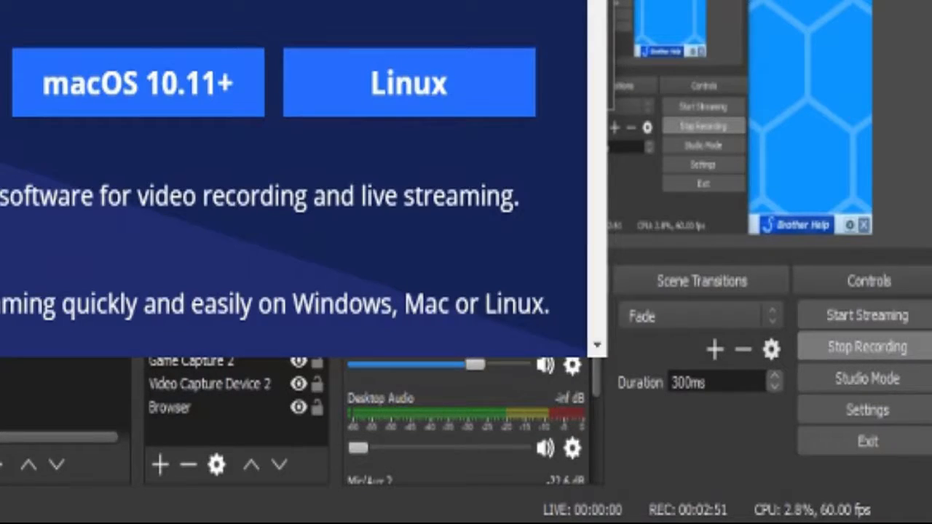
left_click(496, 81)
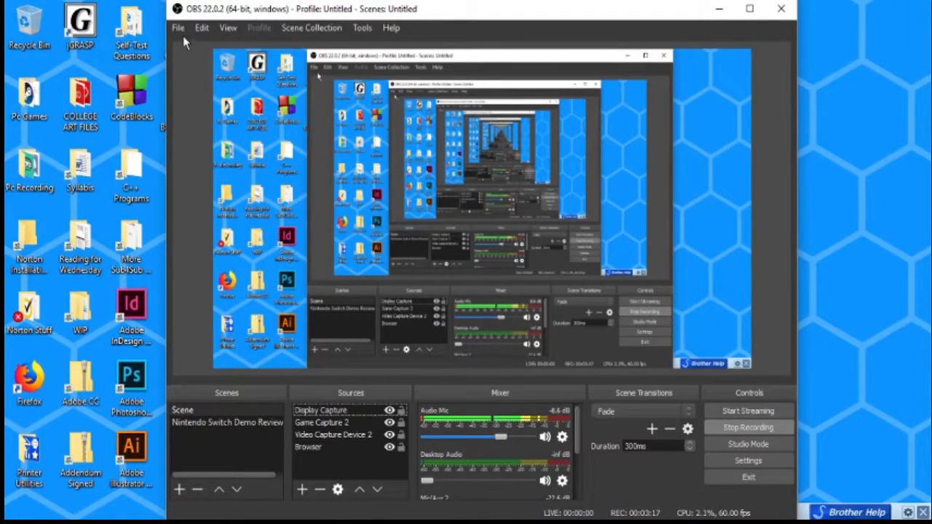
Open the program settings and review the Audio device options
left_click(177, 27)
left_click(186, 86)
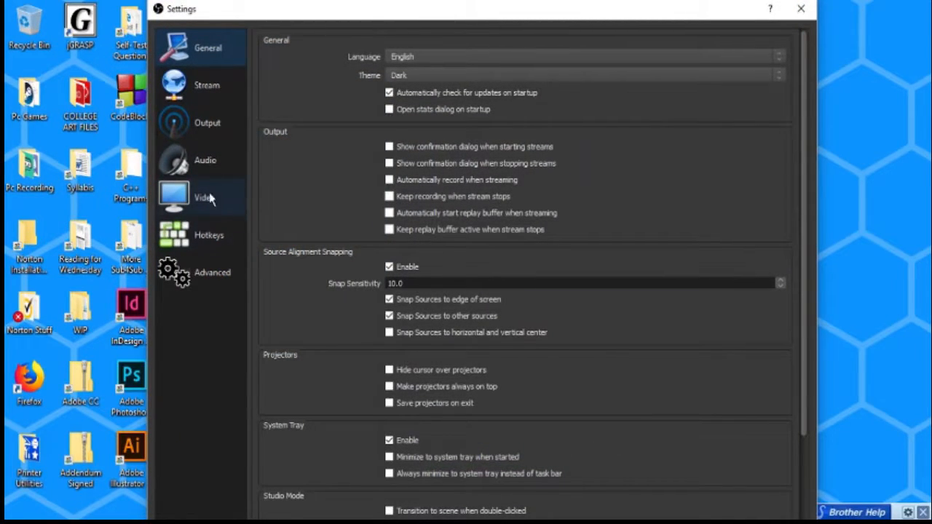
left_click(214, 169)
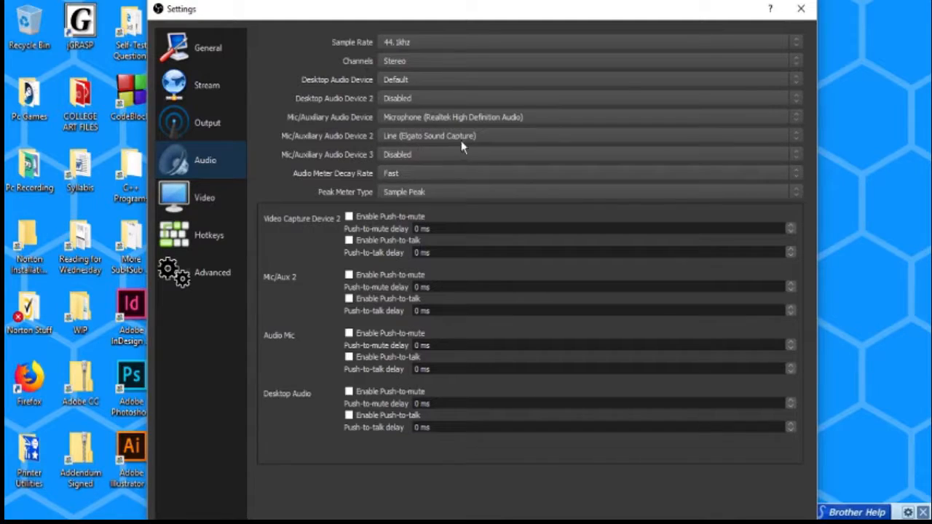
left_click_drag(454, 2, 457, 23)
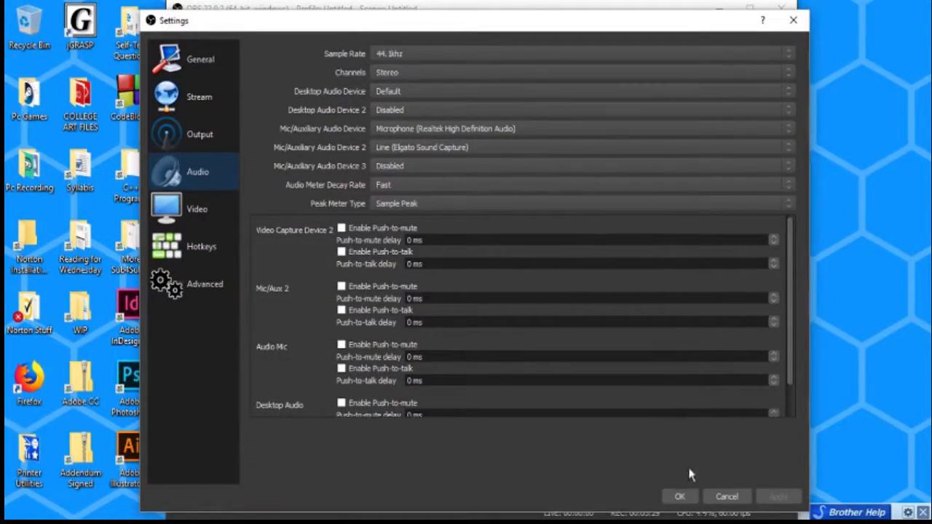
left_click(679, 496)
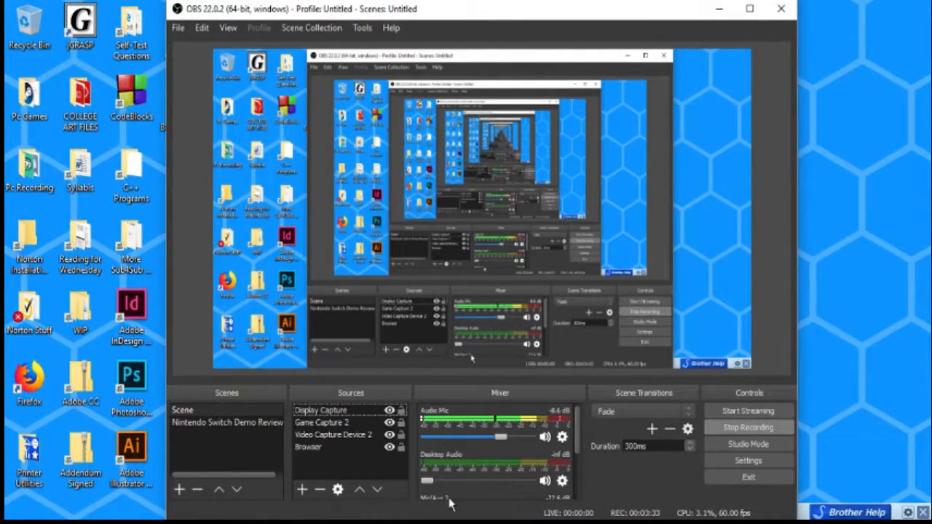
Open the Video Capture Device 2 properties and review its device, resolution and audio output options without saving
left_click(355, 439)
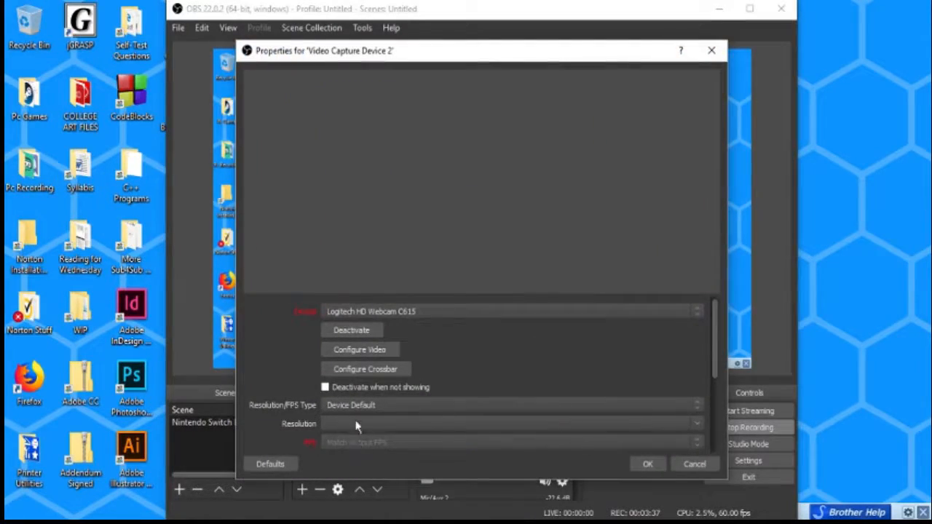
scroll(284, 371, "down", 2)
scroll(283, 369, "up", 2)
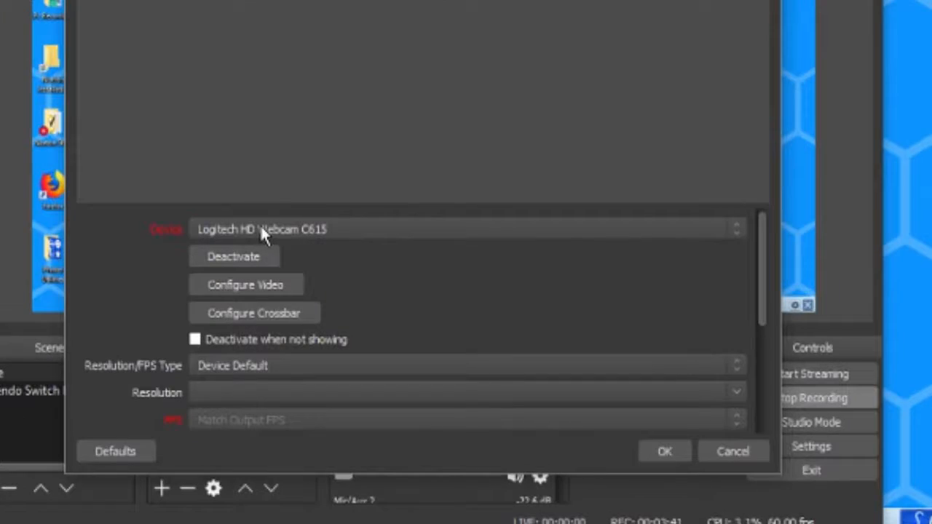
left_click(269, 226)
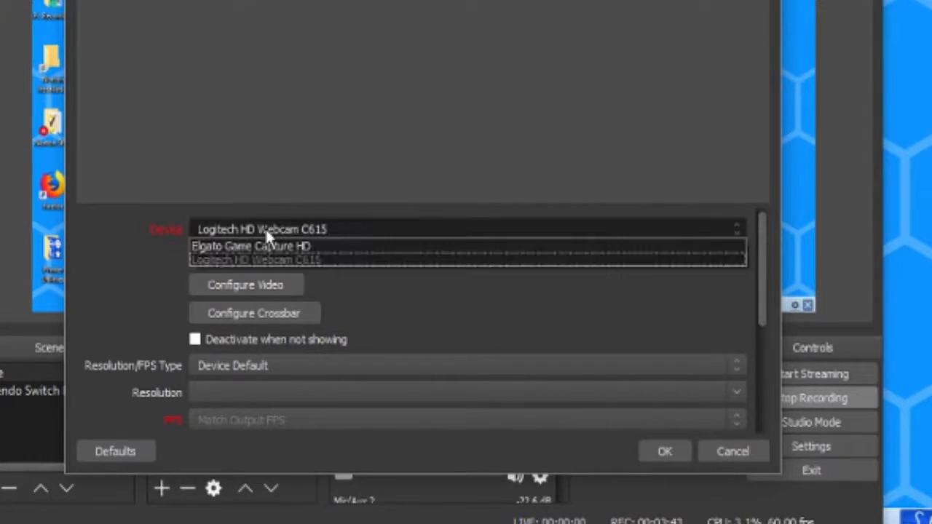
left_click(249, 262)
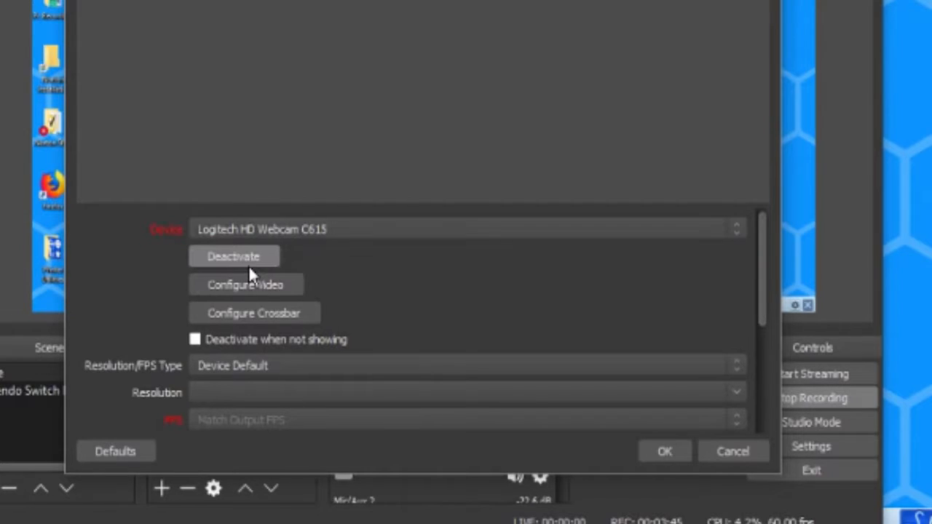
scroll(156, 278, "down", 5)
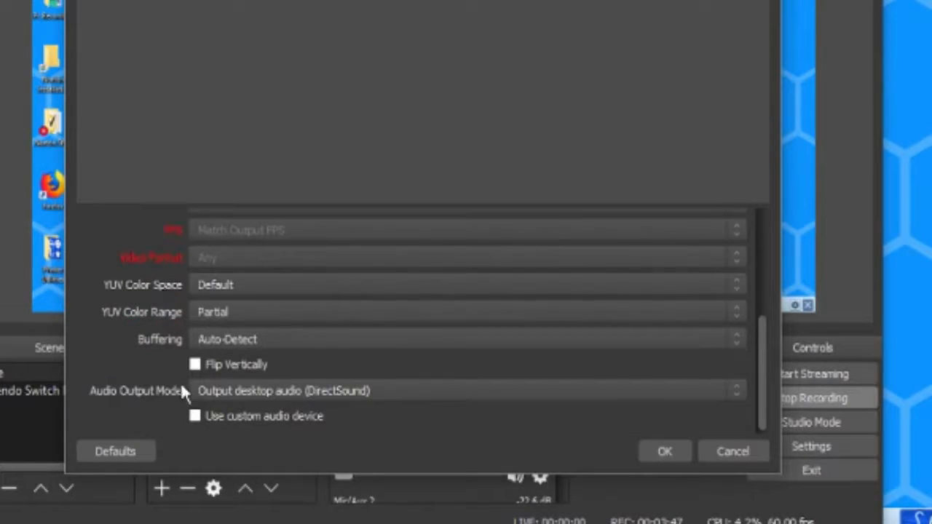
left_click(220, 394)
left_click(232, 421)
key("Escape")
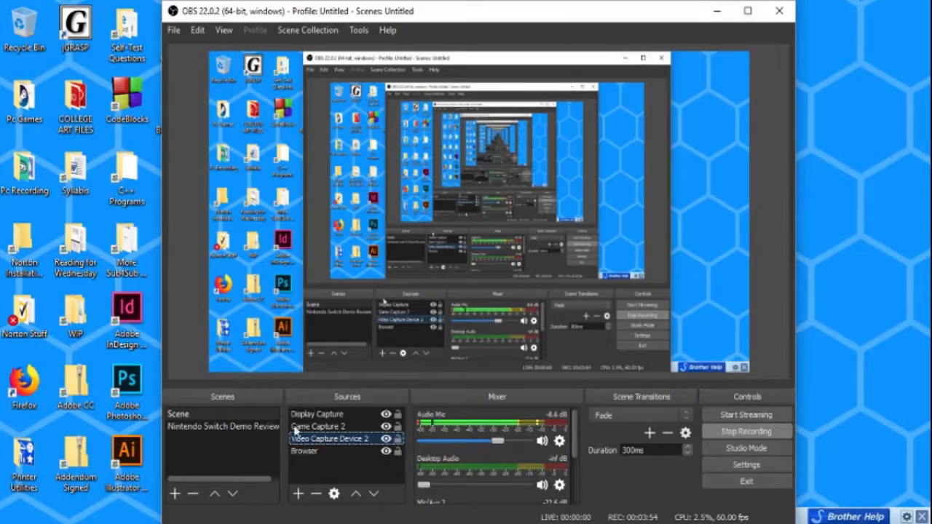
left_click(311, 452)
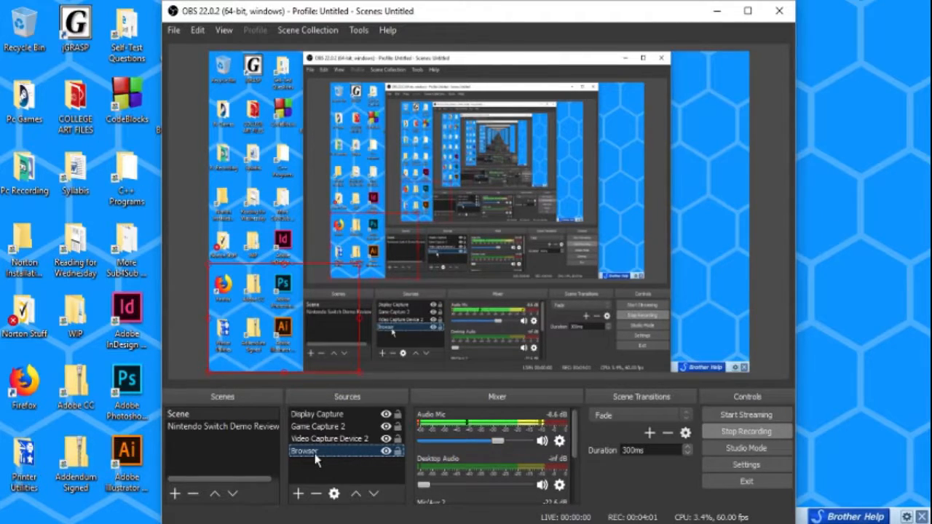
left_click(297, 495)
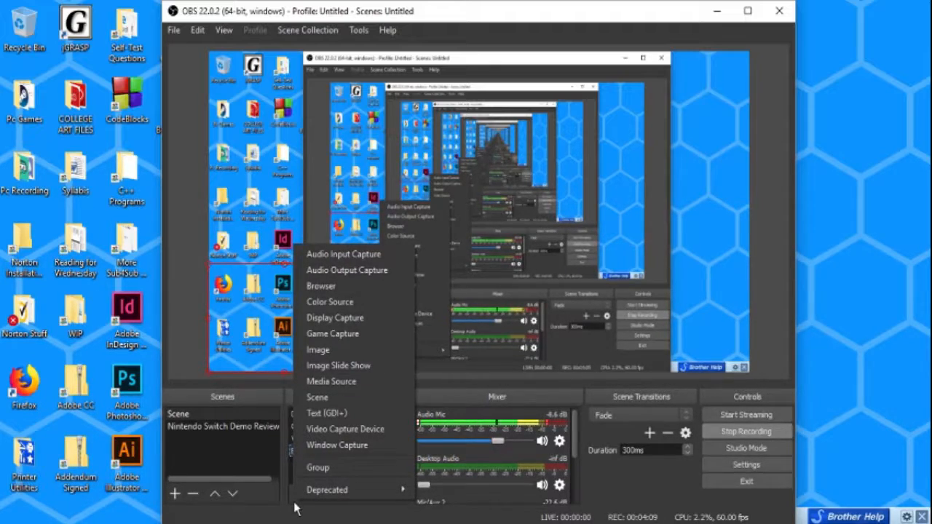
left_click(596, 489)
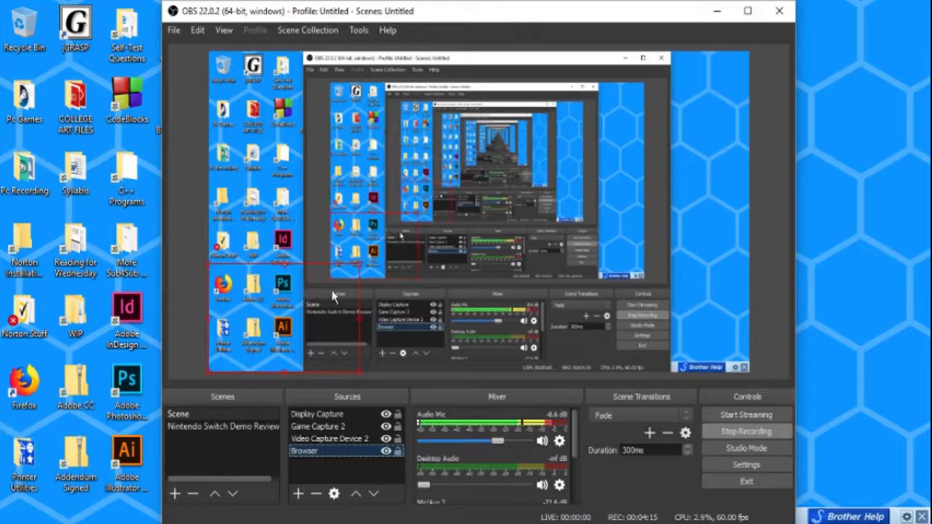
left_click(326, 418)
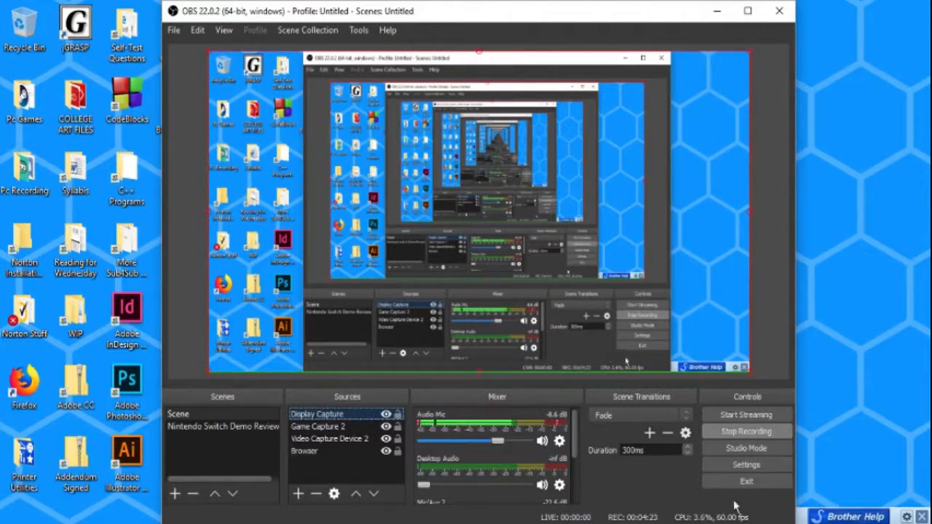
Open the program settings and review the Video and Output pages
left_click(173, 30)
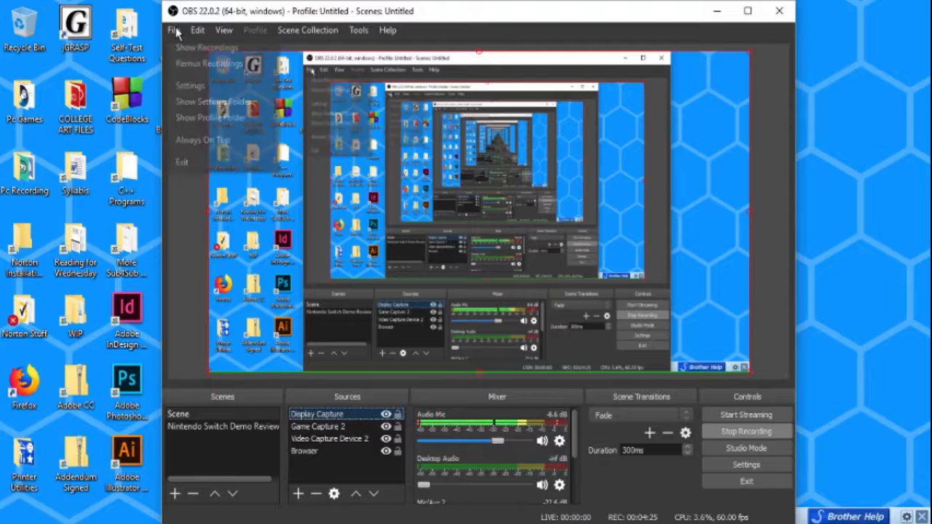
left_click(189, 85)
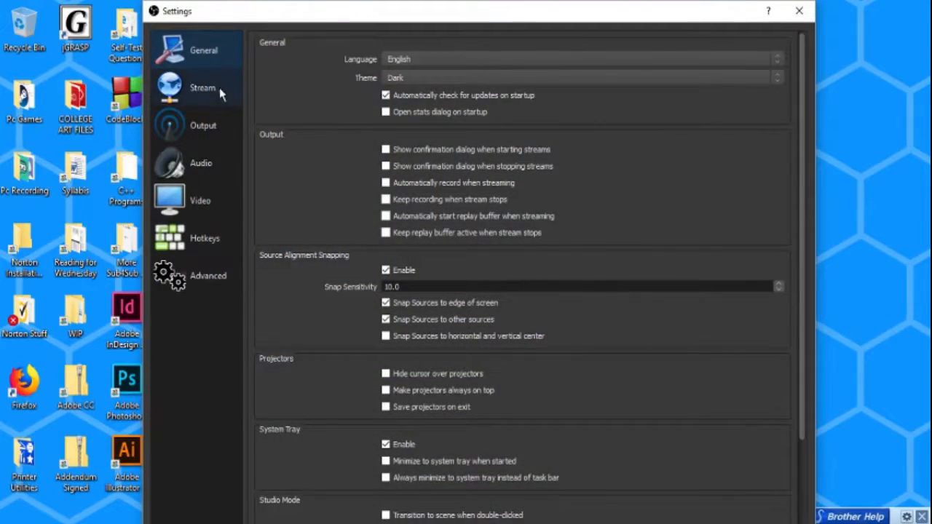
left_click(210, 194)
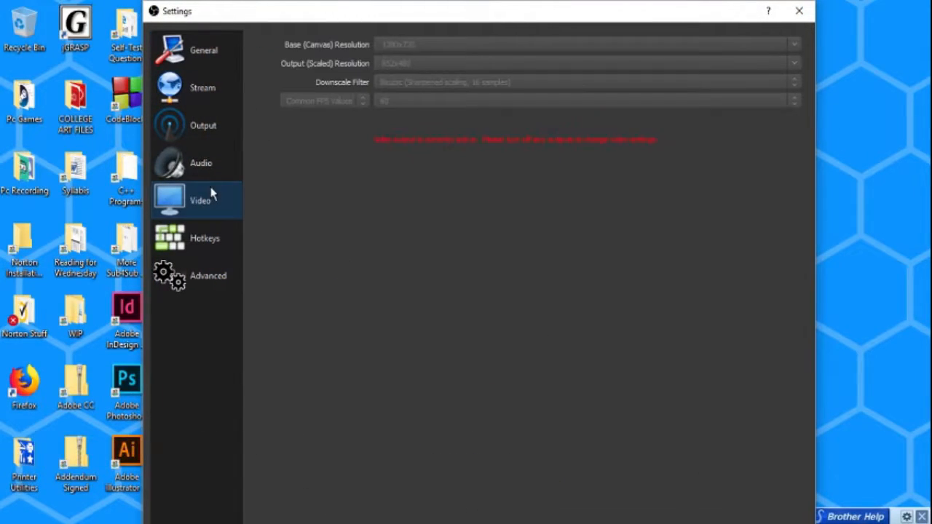
left_click(204, 145)
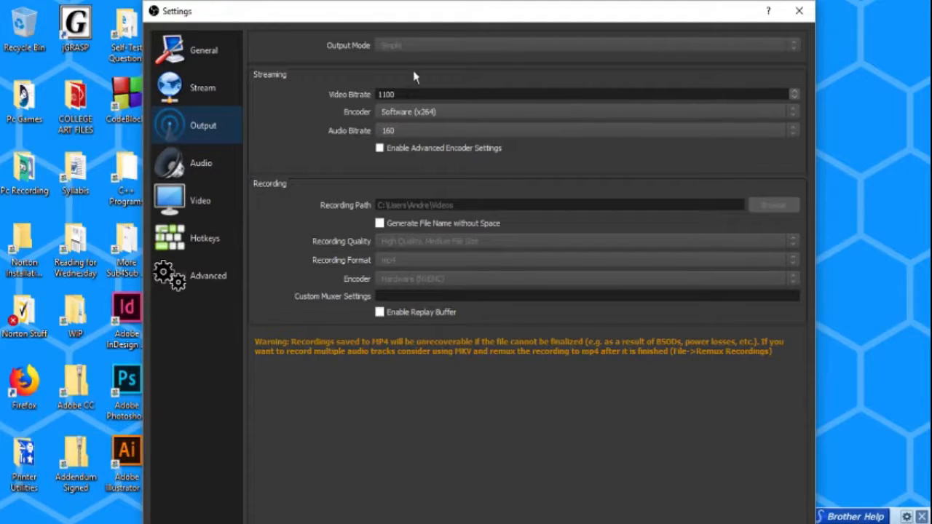
left_click_drag(405, 6, 413, 30)
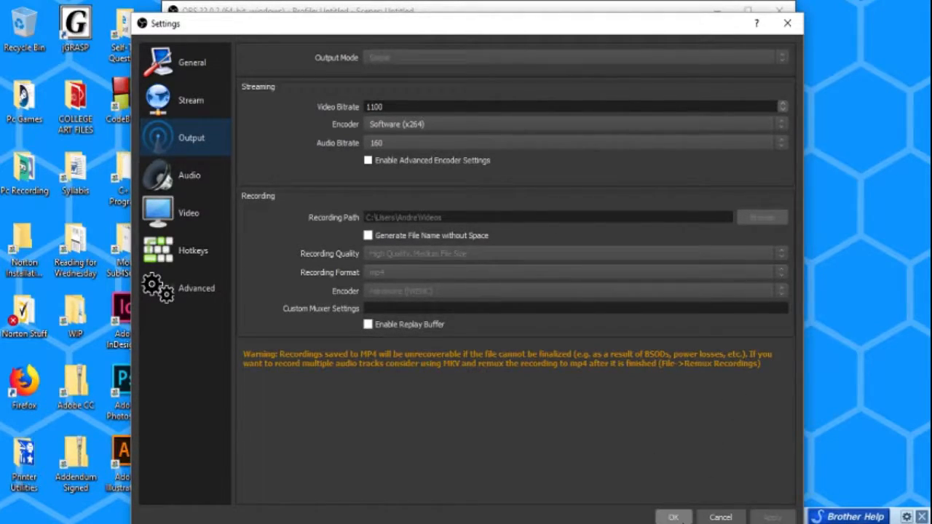
left_click(673, 517)
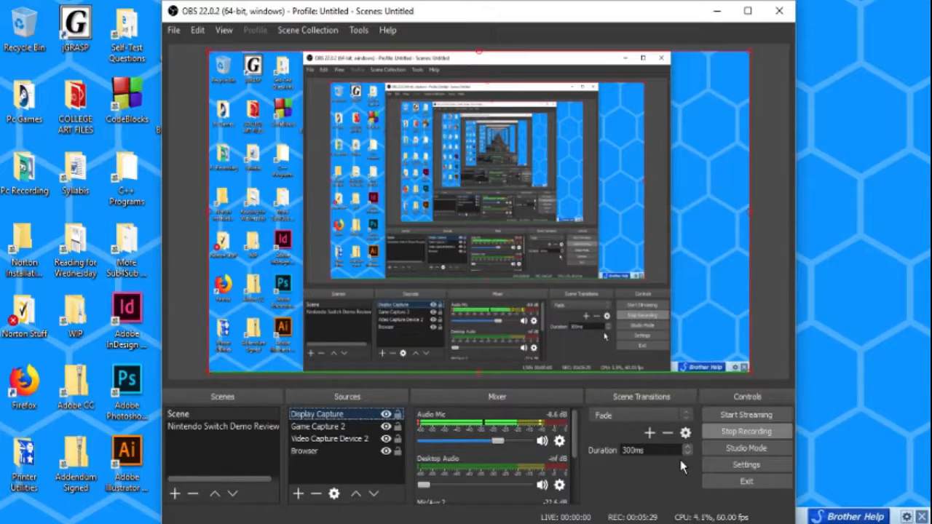
Add a new Image source with its default name, leaving the image file empty
left_click(173, 32)
left_click(172, 31)
left_click(298, 494)
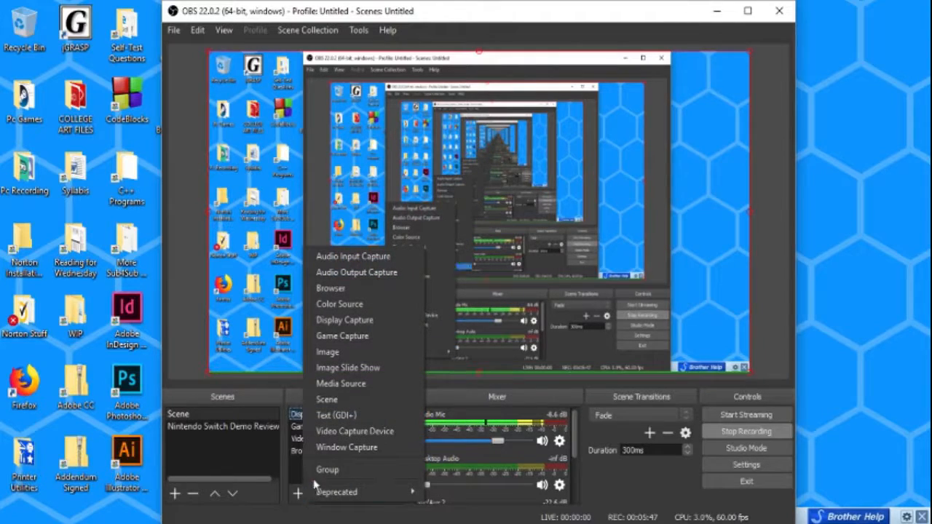
left_click(388, 355)
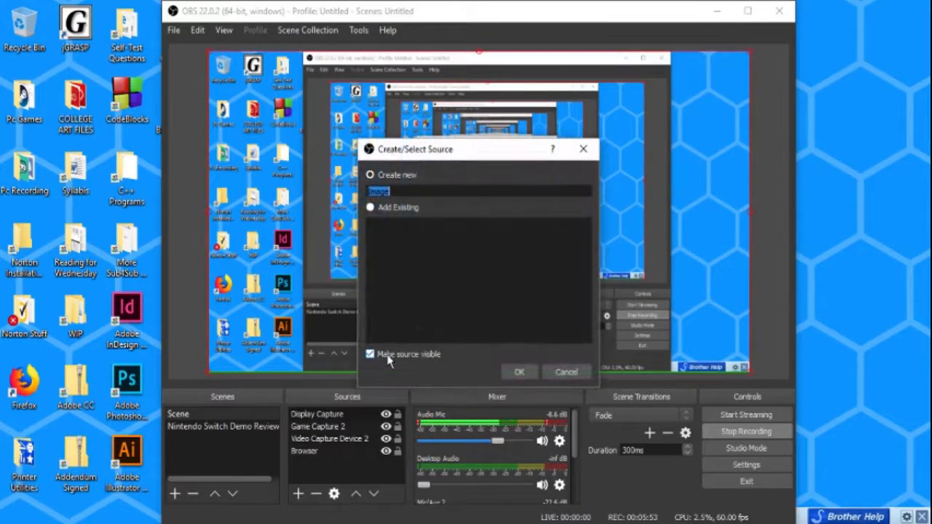
left_click(535, 367)
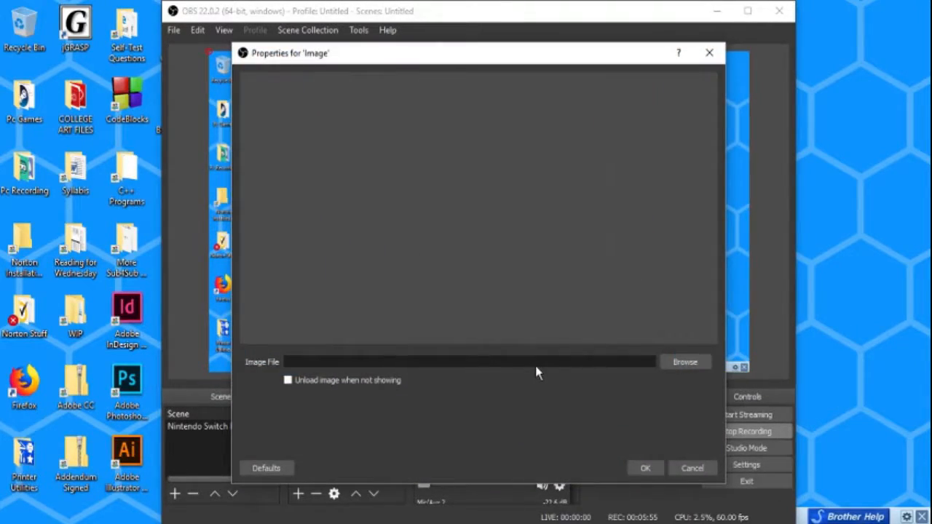
left_click(698, 467)
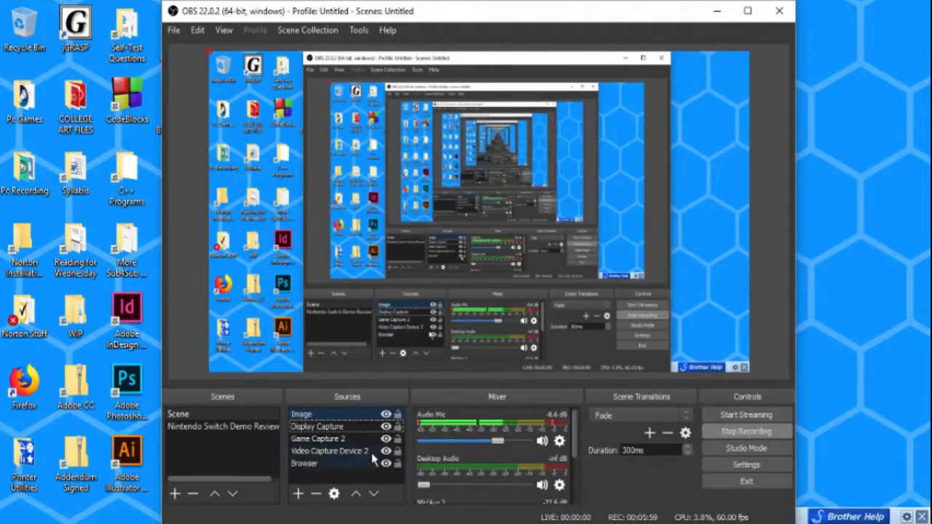
Remove the Image source from the scene's sources
left_click(332, 416)
right_click(332, 416)
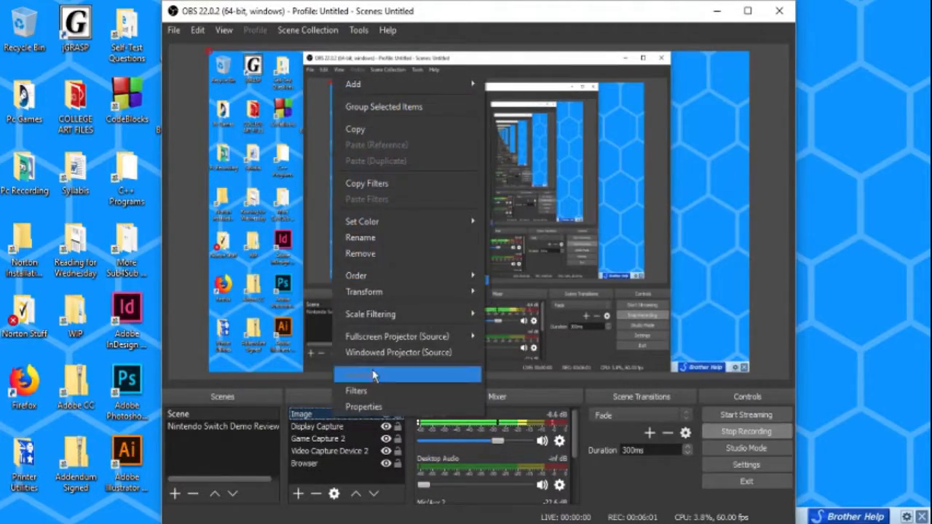
mouse_move(379, 277)
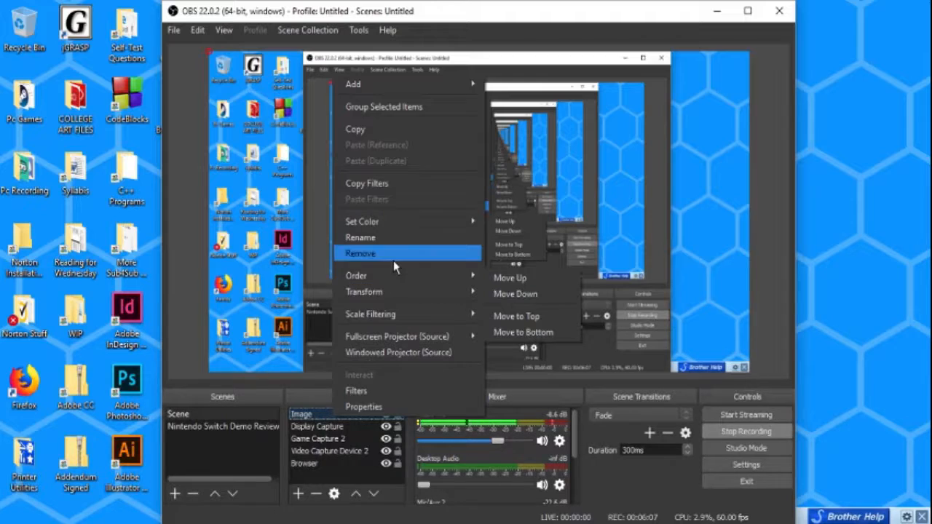
left_click(393, 253)
left_click(513, 294)
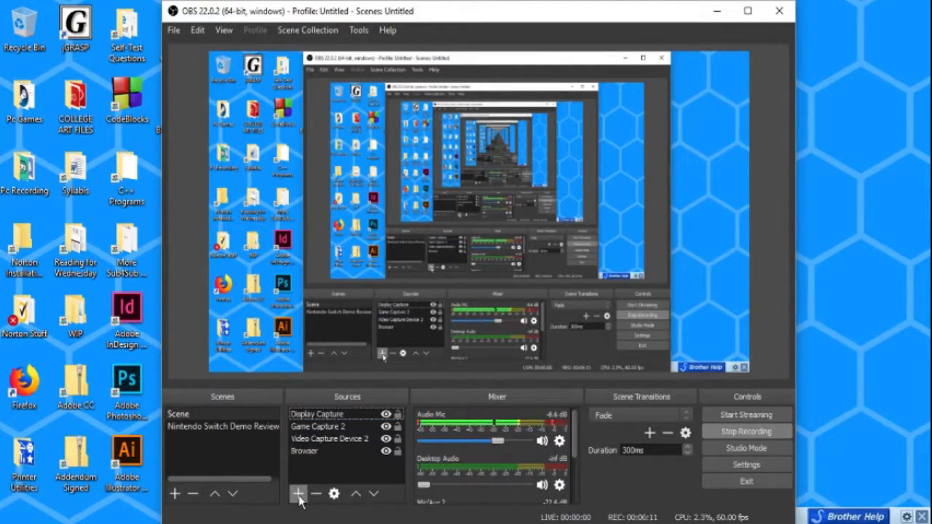
Open the Game Capture 2 properties and review its capture mode options, keeping Capture specific window
left_click(328, 428)
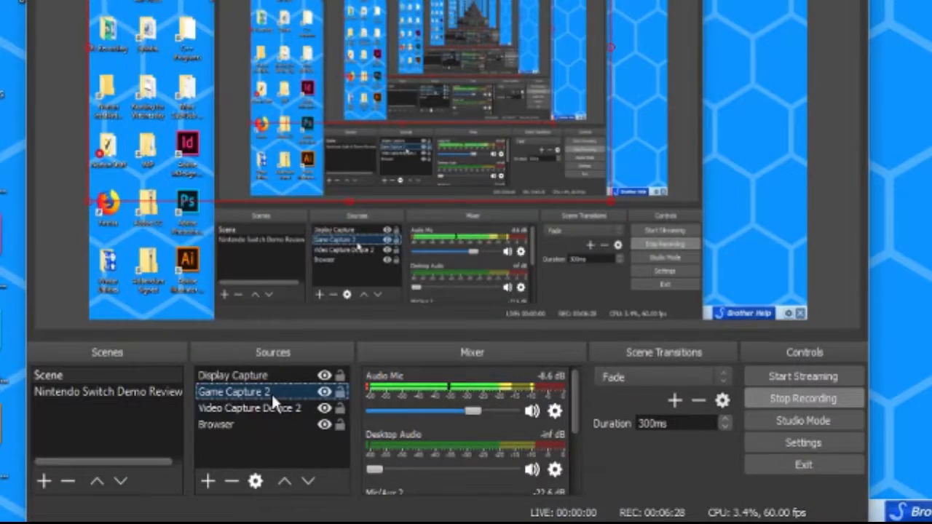
double_click(345, 428)
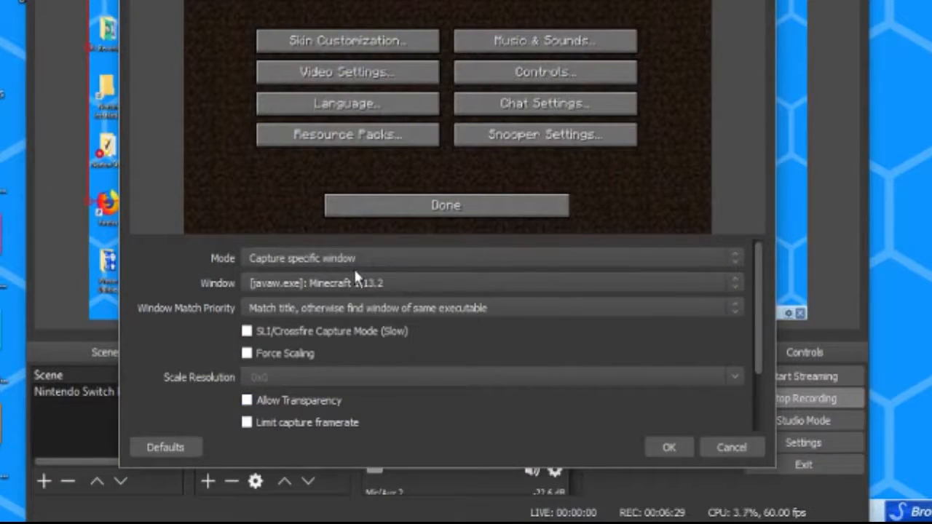
left_click(314, 256)
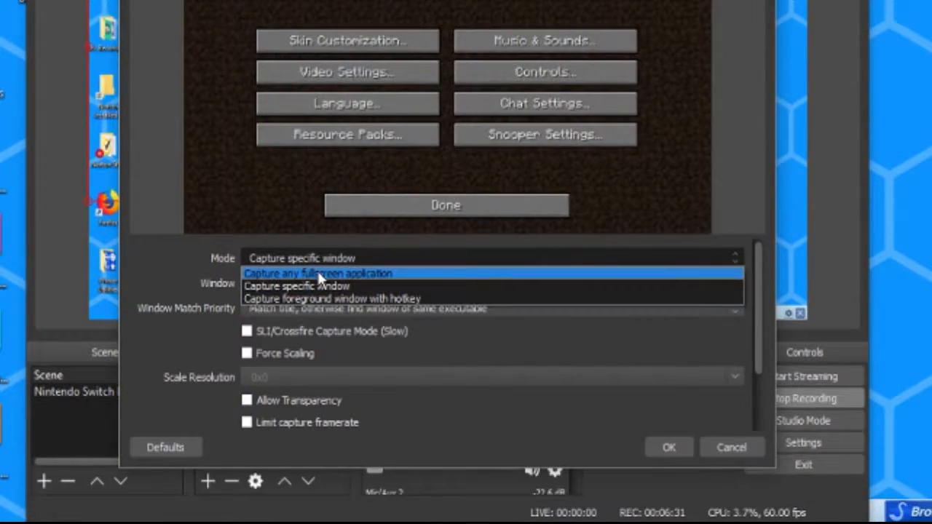
left_click(321, 287)
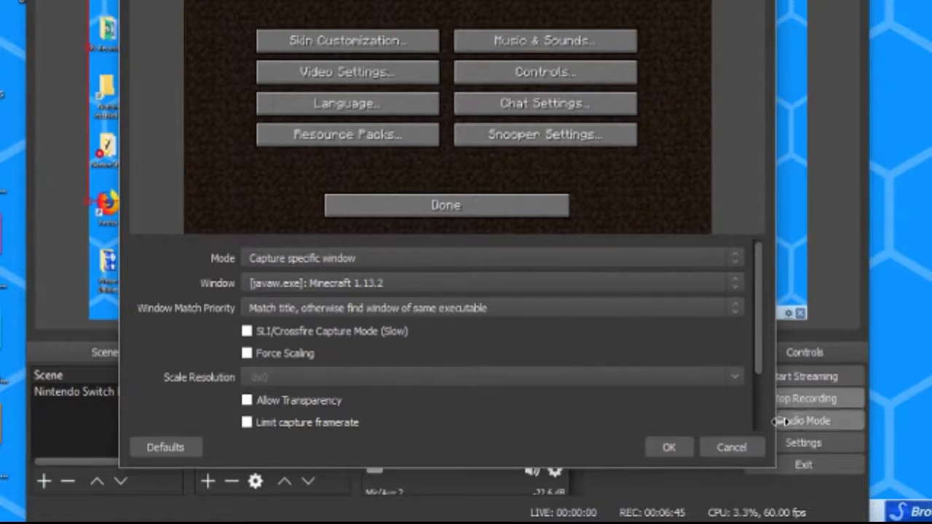
left_click(684, 444)
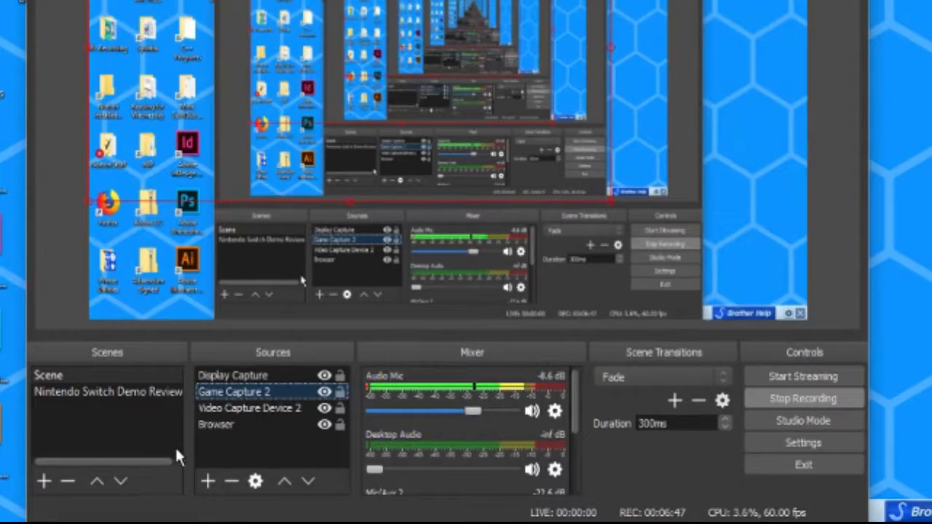
Select the Browser source and resize its bounding box to a smaller area in the lower left of the preview
left_click(210, 424)
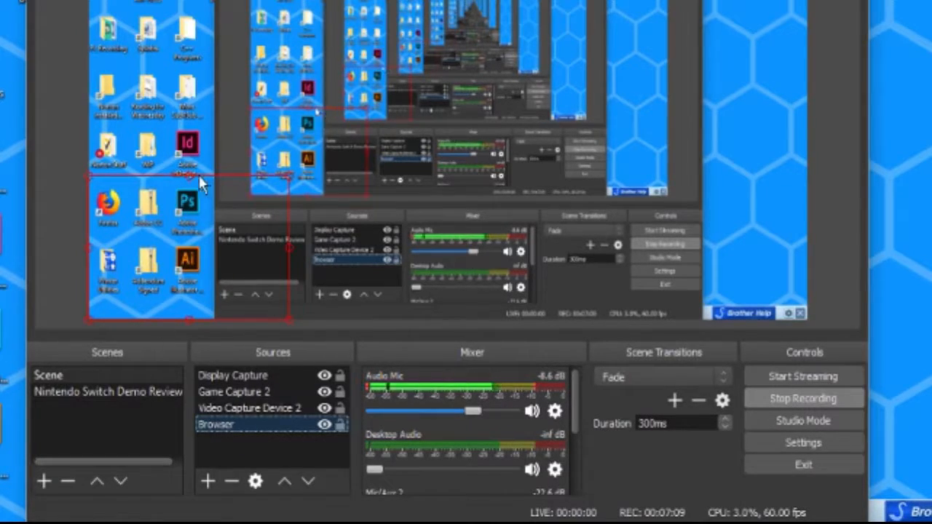
left_click_drag(187, 176, 288, 162)
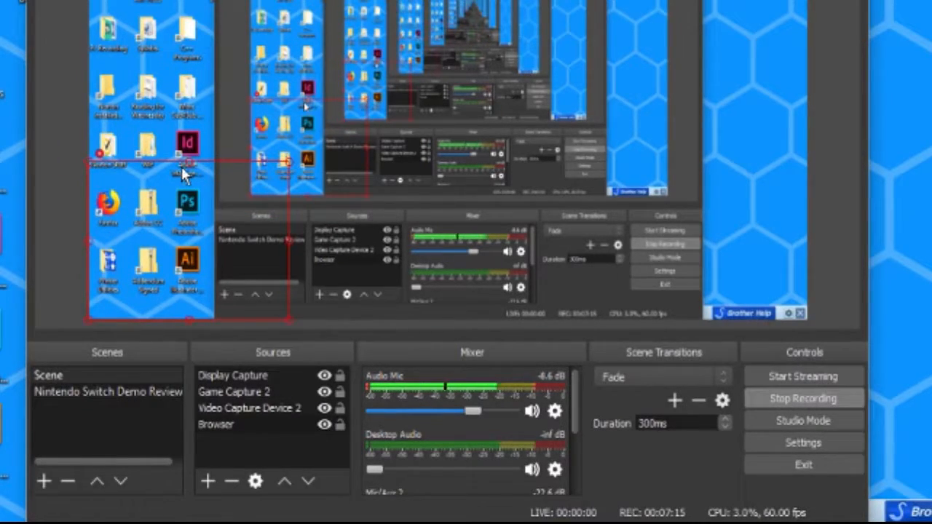
left_click_drag(186, 160, 250, 187)
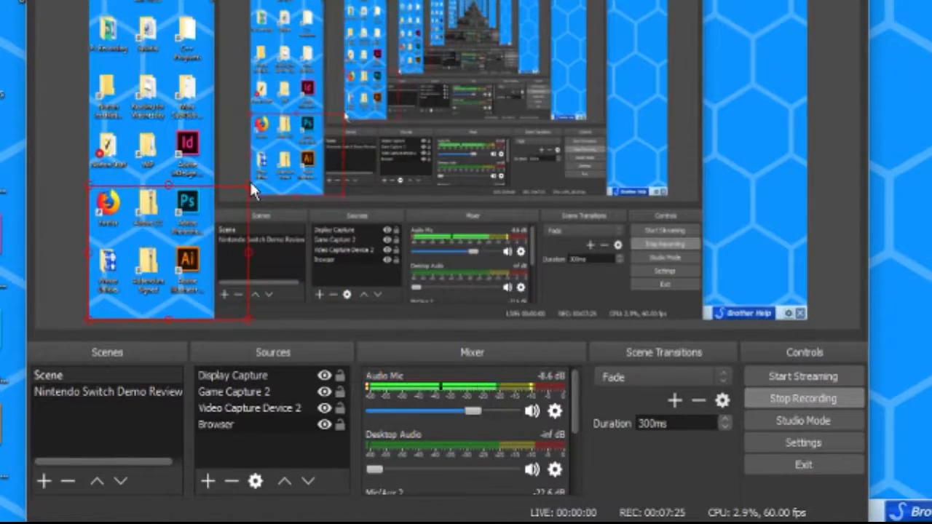
mouse_move(170, 188)
left_mouse_down()
mouse_move(174, 213)
mouse_move(176, 187)
left_mouse_up()
left_click(390, 123)
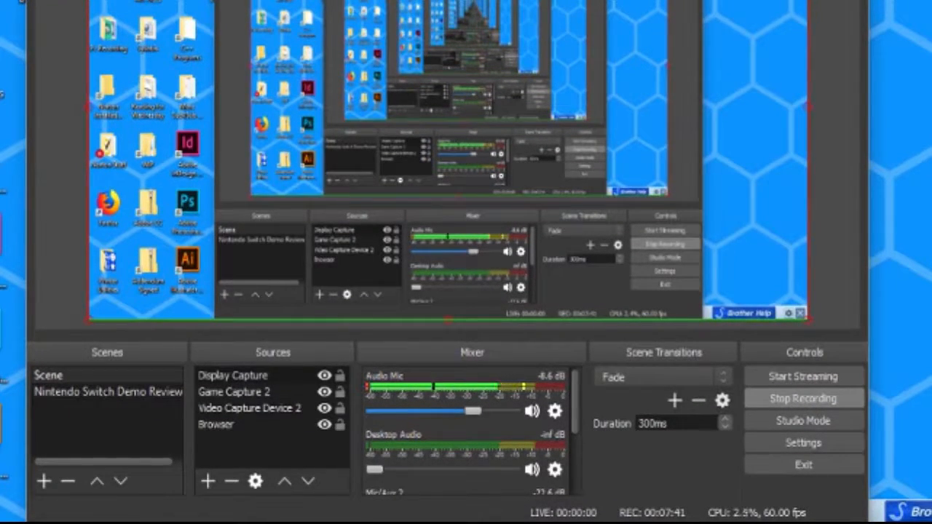
Move Game Capture 2 to the top of the scene's source list
left_click(266, 391)
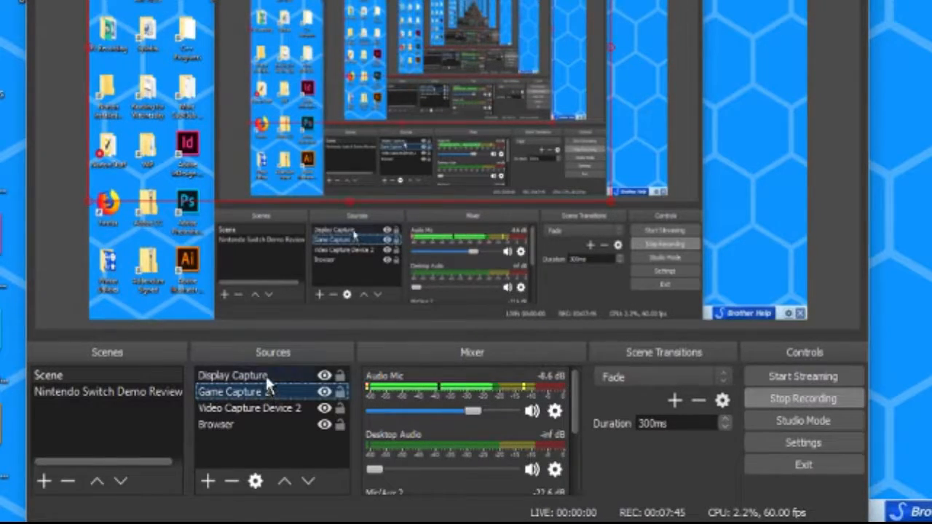
double_click(262, 393)
left_click_drag(259, 387, 260, 371)
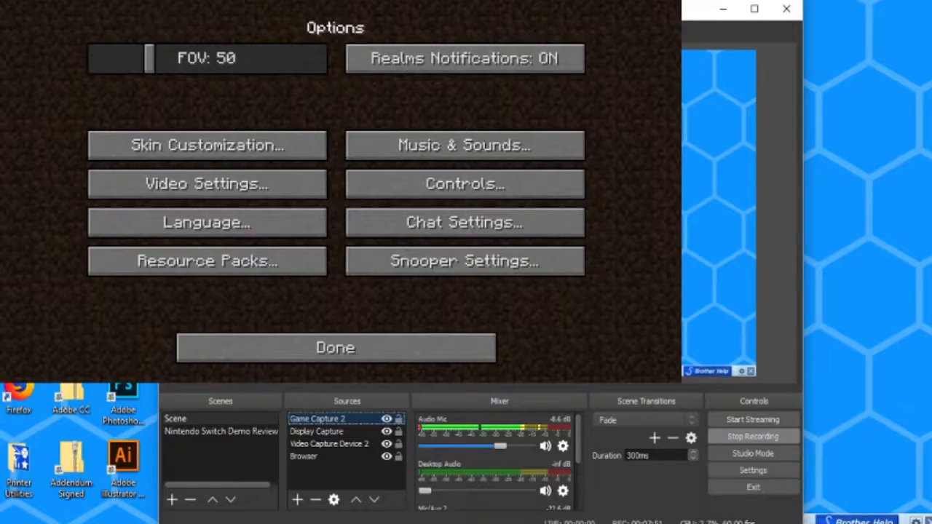
Switch to the Minecraft window and browse its menus, opening and cancelling the world selection
key("alt+Tab")
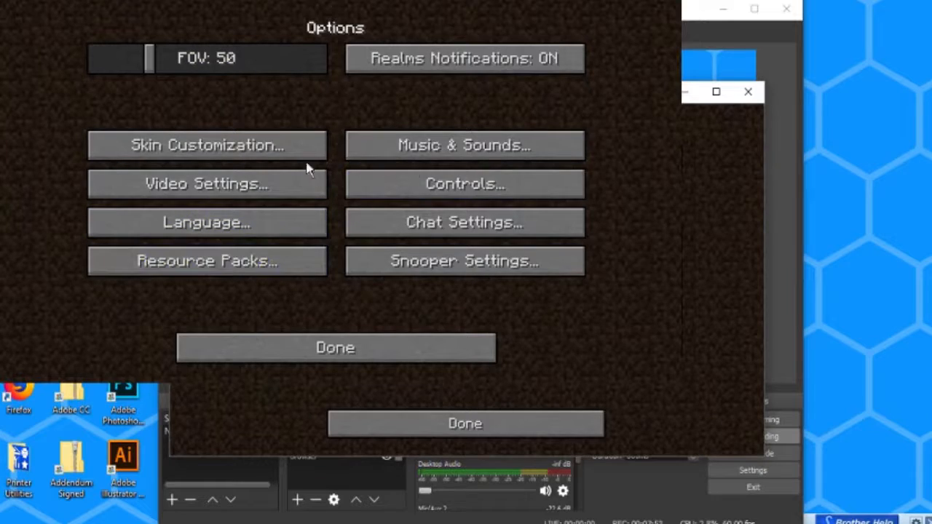
left_click(342, 353)
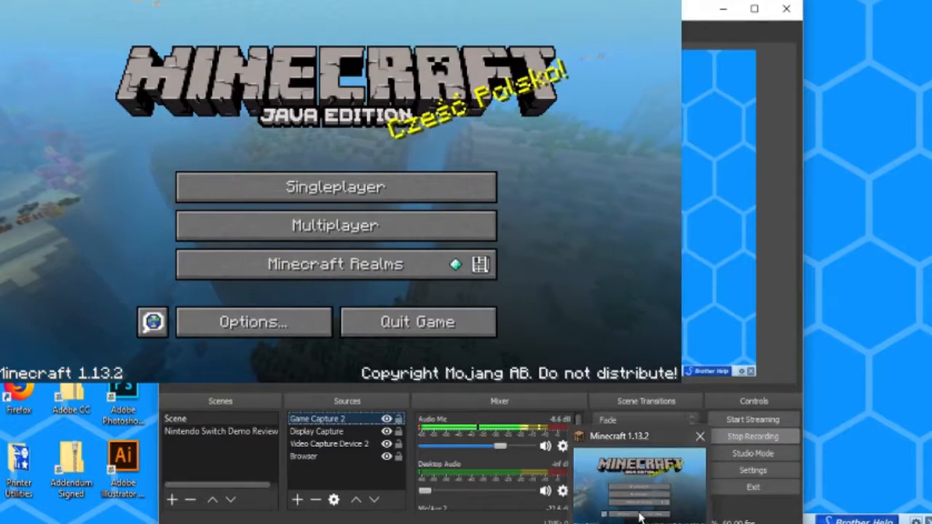
left_click(640, 516)
left_click_drag(486, 92, 726, 47)
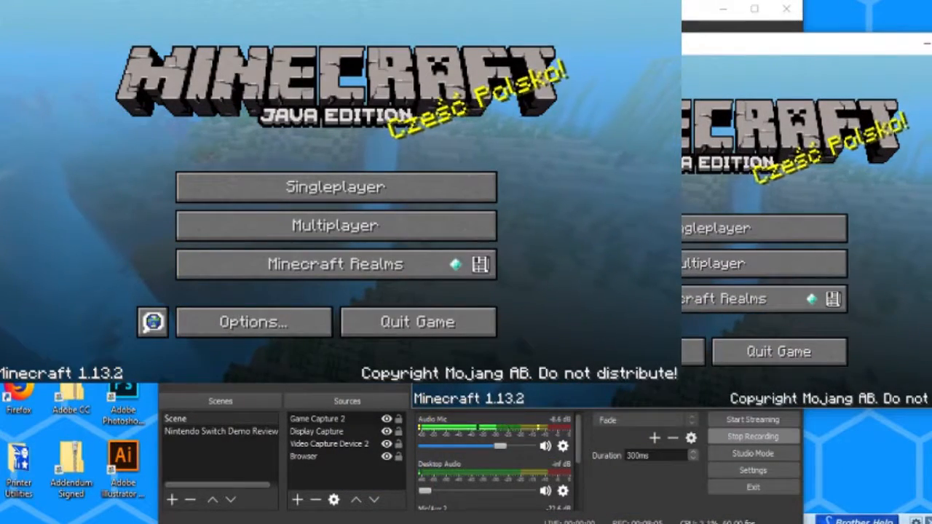
left_click(702, 228)
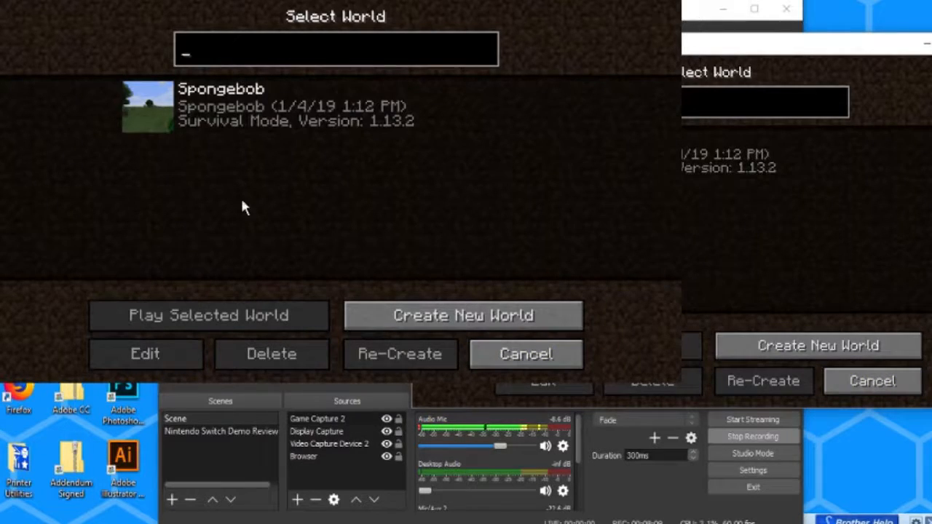
left_click(526, 356)
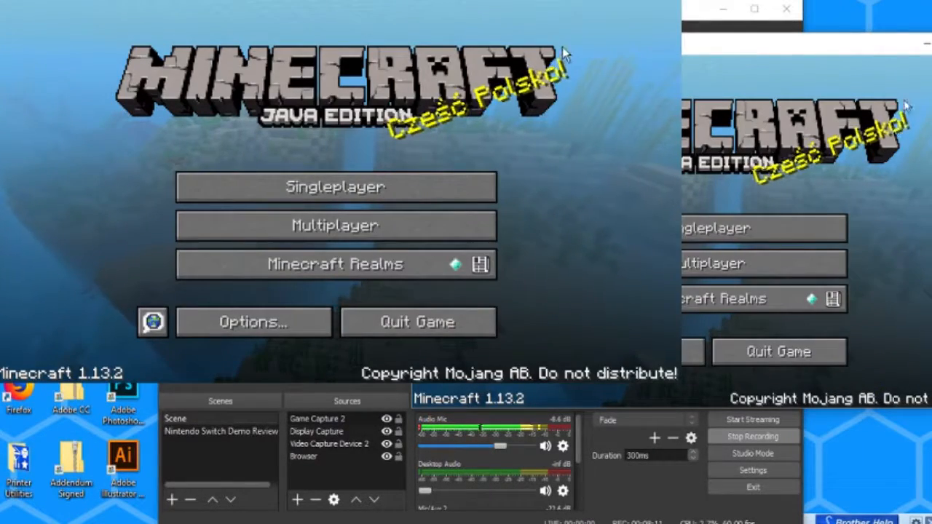
Rearrange and resize the Minecraft window so it sits beside the OBS preview
left_click_drag(846, 43, 615, 41)
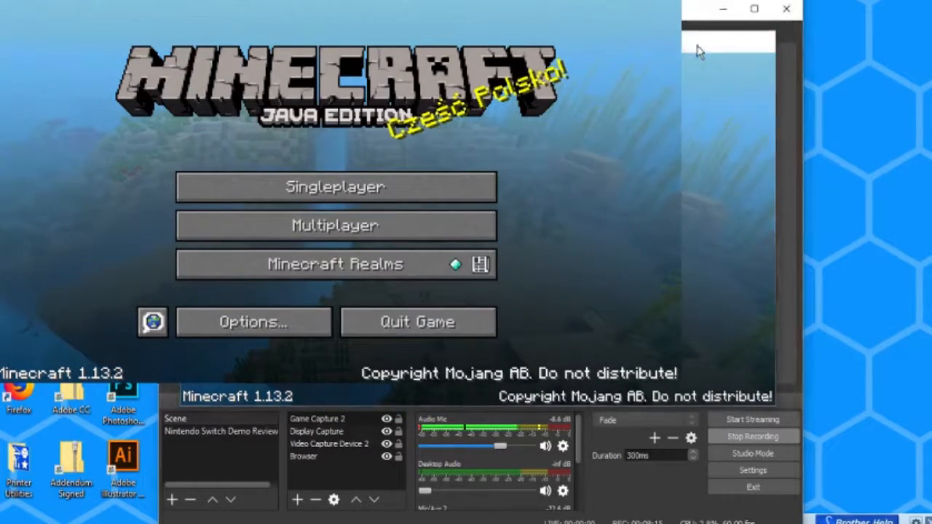
left_click(696, 44)
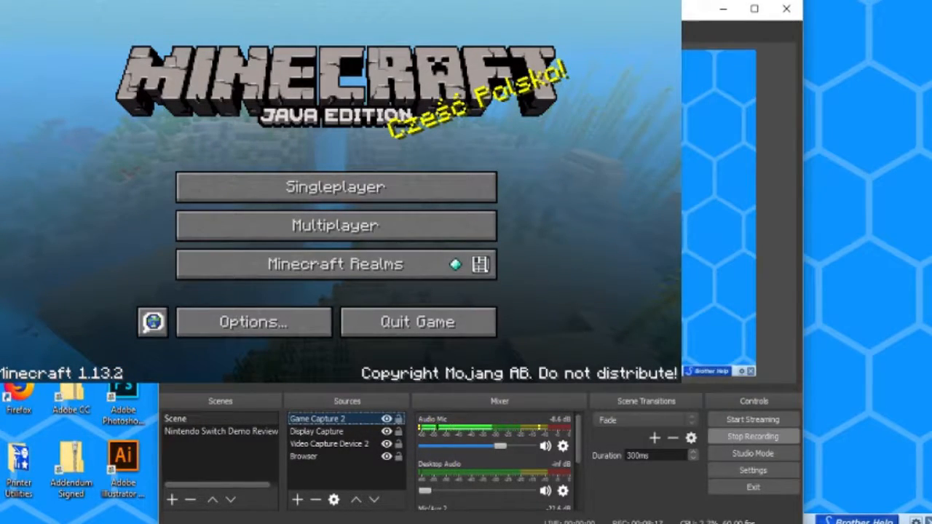
left_click_drag(600, 288, 477, 284)
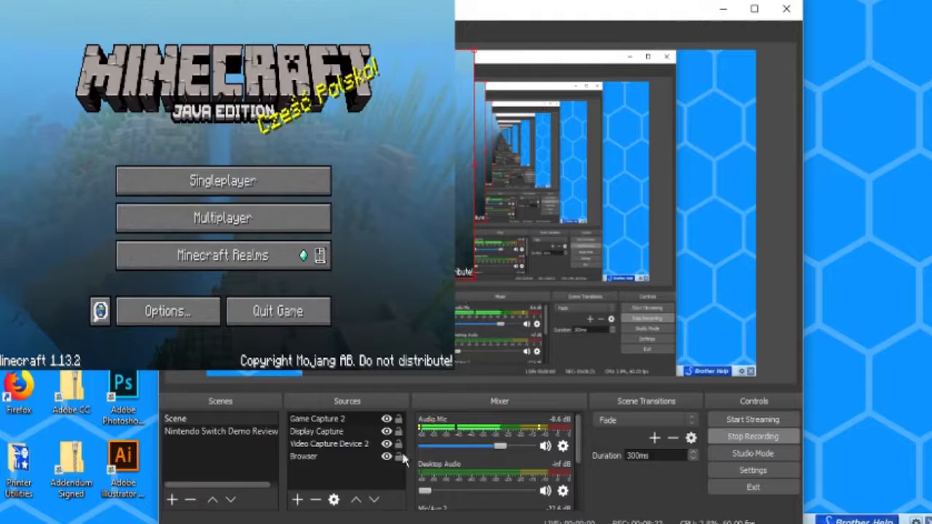
left_click(297, 500)
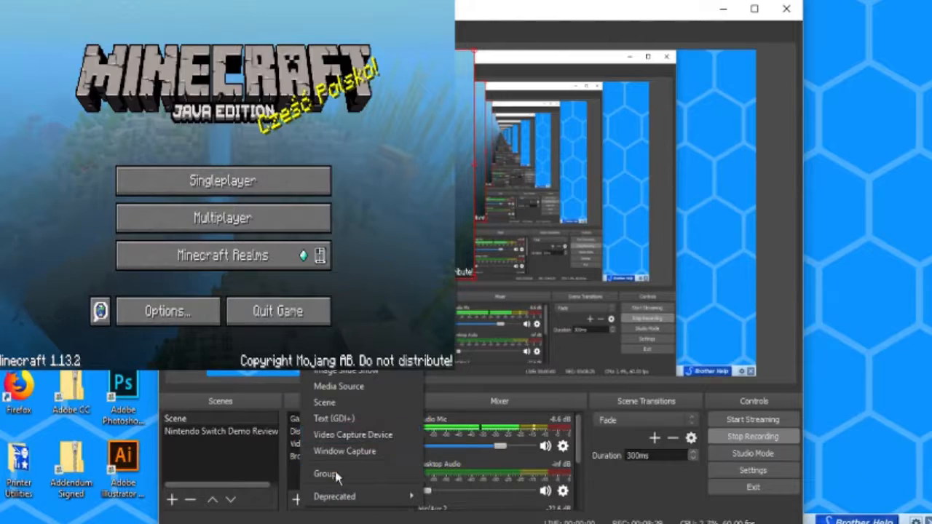
left_click(285, 521)
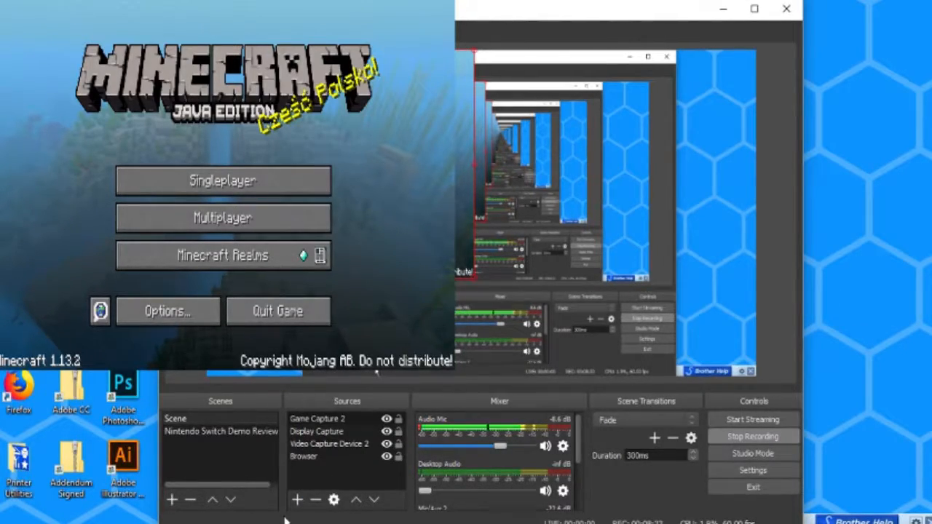